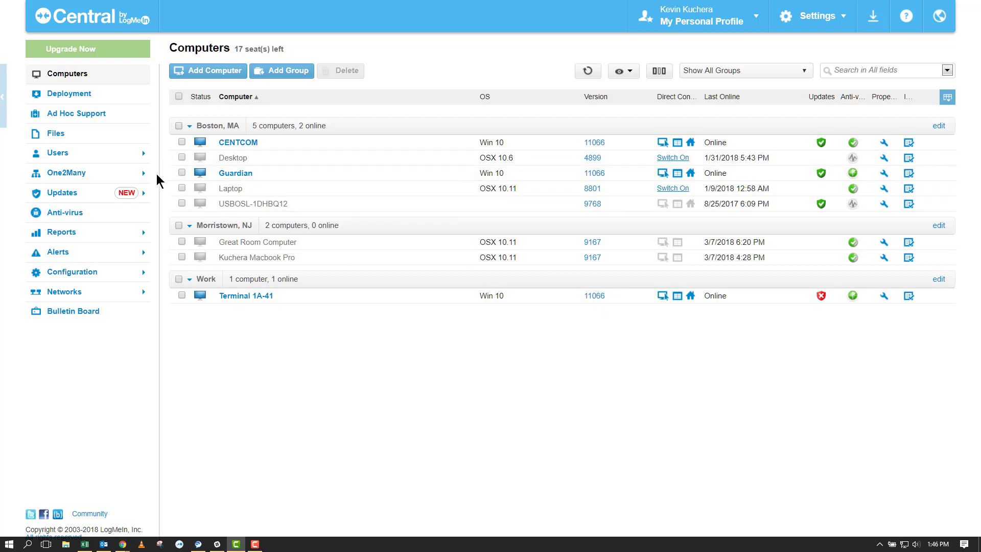
Open the One2Many Tasks list and reload it to show the eight saved tasks.
left_click(128, 178)
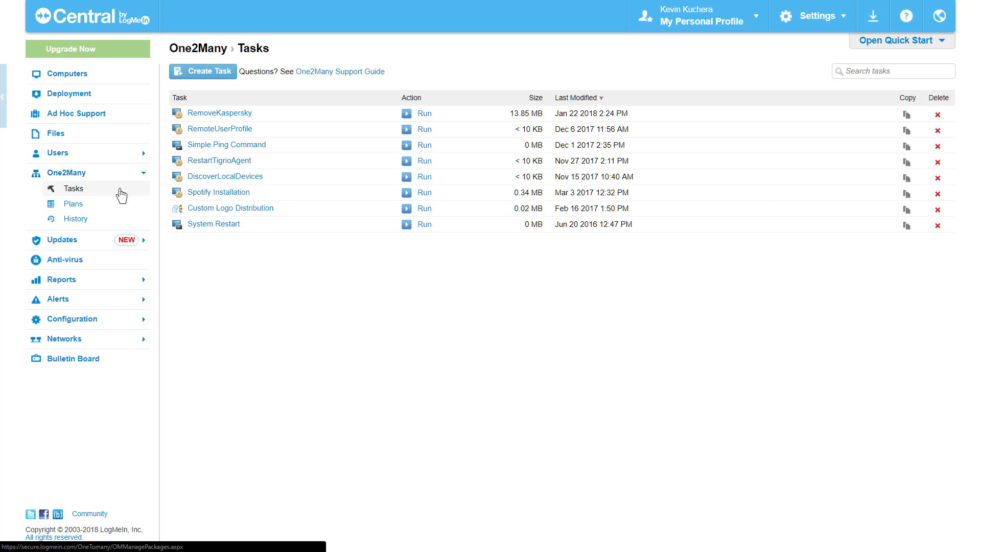
left_click(119, 190)
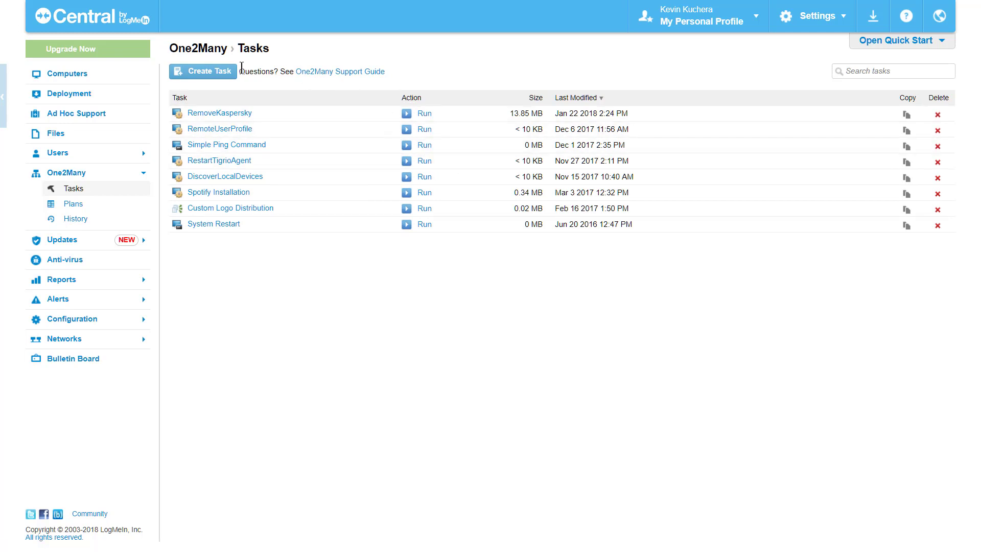
Start a new Execute a remote command task and clear its default task name.
left_click(222, 78)
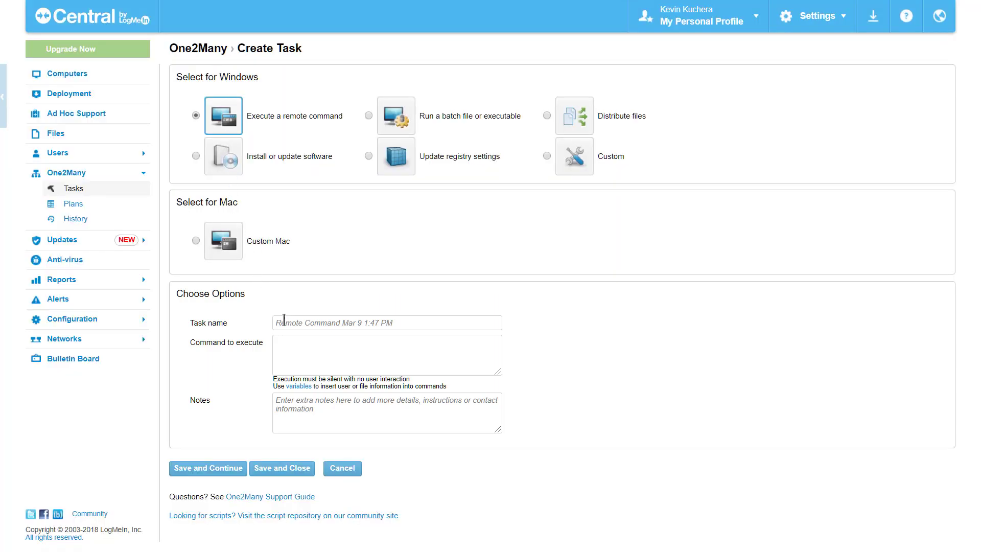
left_click(284, 320)
key("BackSpace")
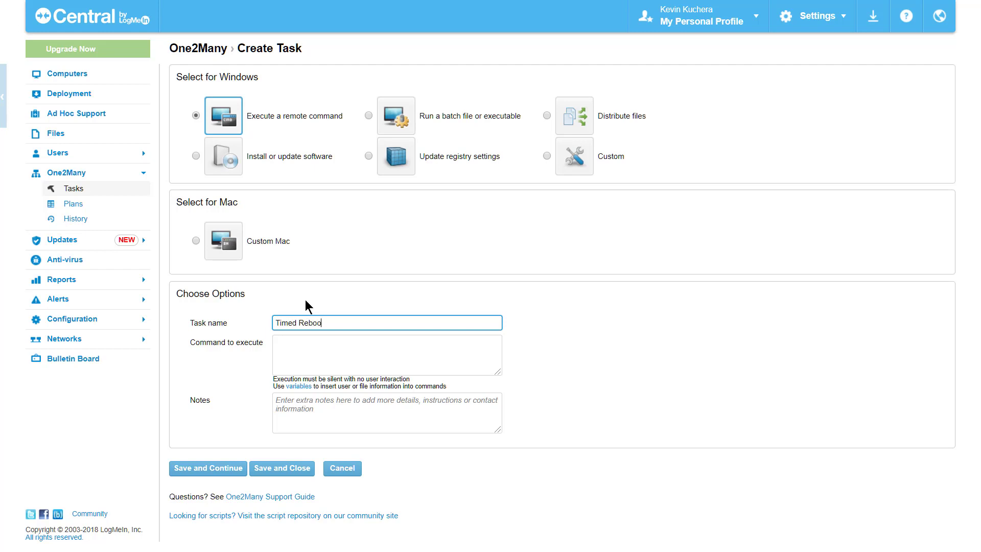
Name the task 'Timed Reboot CMD' and enter a shutdown /r /t 1800 /c save-your-work command.
type("t CMD")
left_click(292, 345)
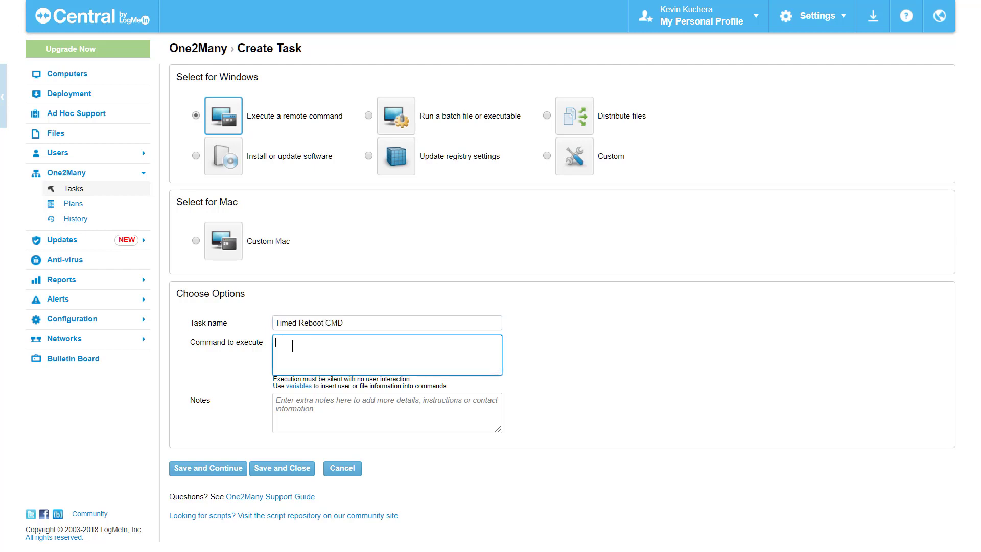
type("shutdown /r /t 1800 /c \"Please save yo")
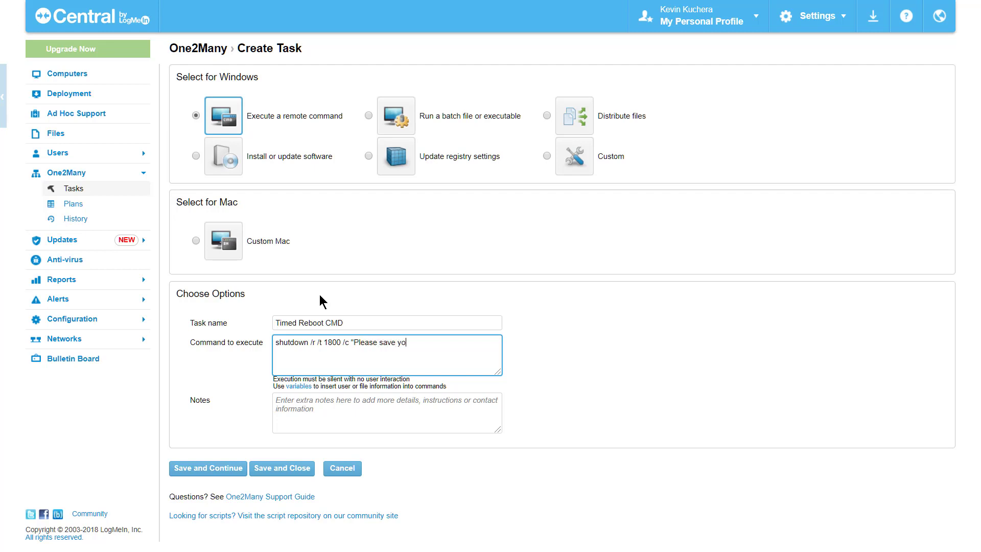
type("ur work, your computer will be rebooted to finish ")
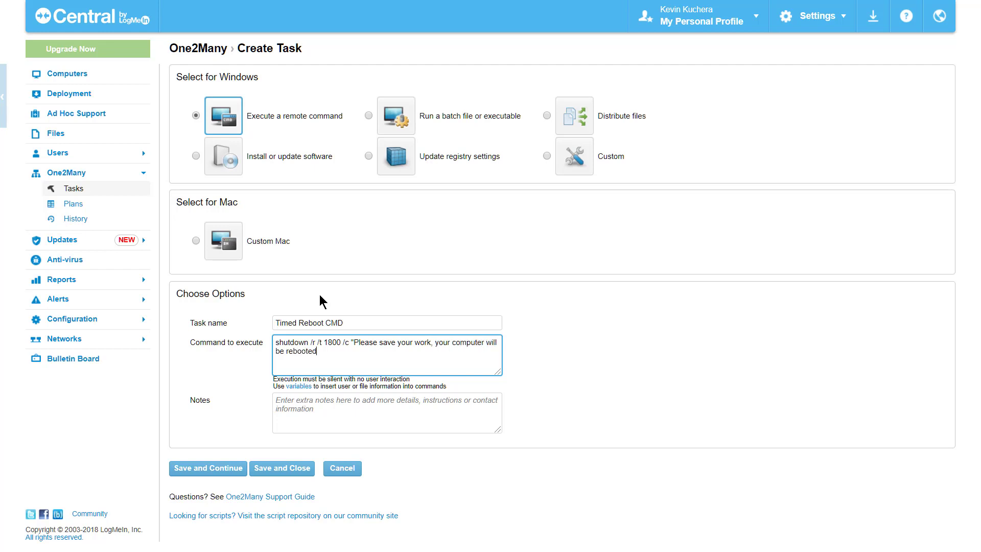
type("a software inst")
type("all:")
type("\"")
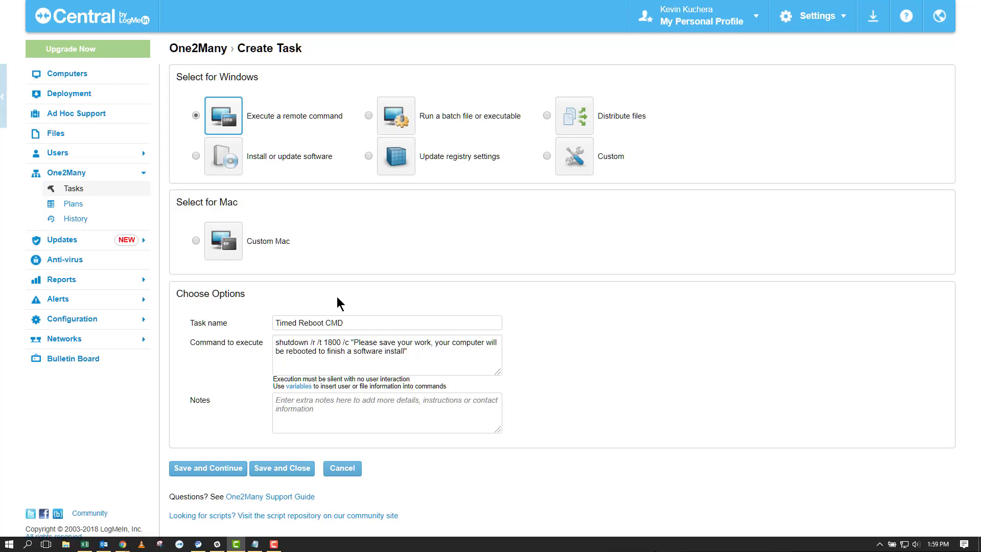
Save the Timed Reboot CMD task and create a new plan for it.
left_click(218, 468)
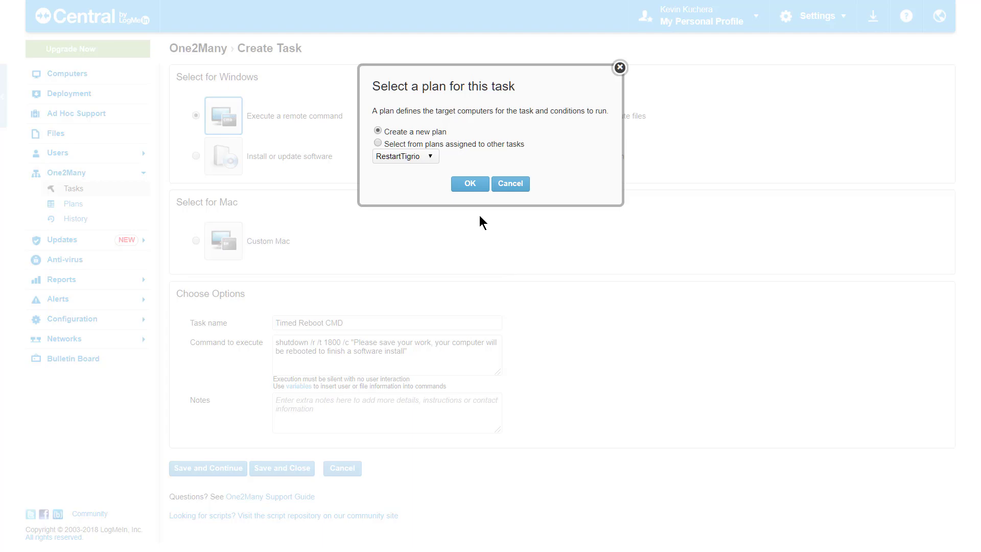
left_click(470, 185)
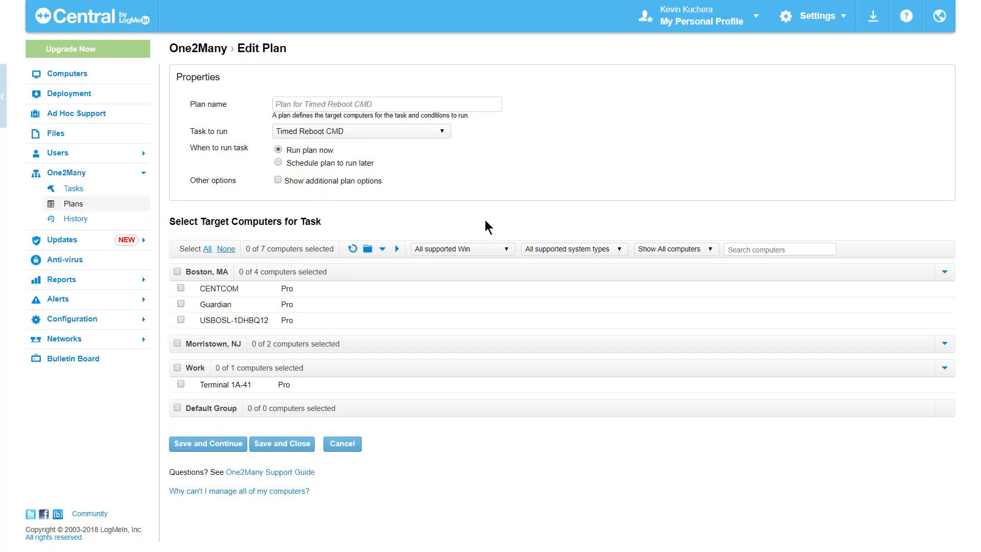
Rename the plan '20 MINUTE REBOOT, CUSTOM MESSAGE' with Timed Reboot CMD as its task.
left_click(338, 104)
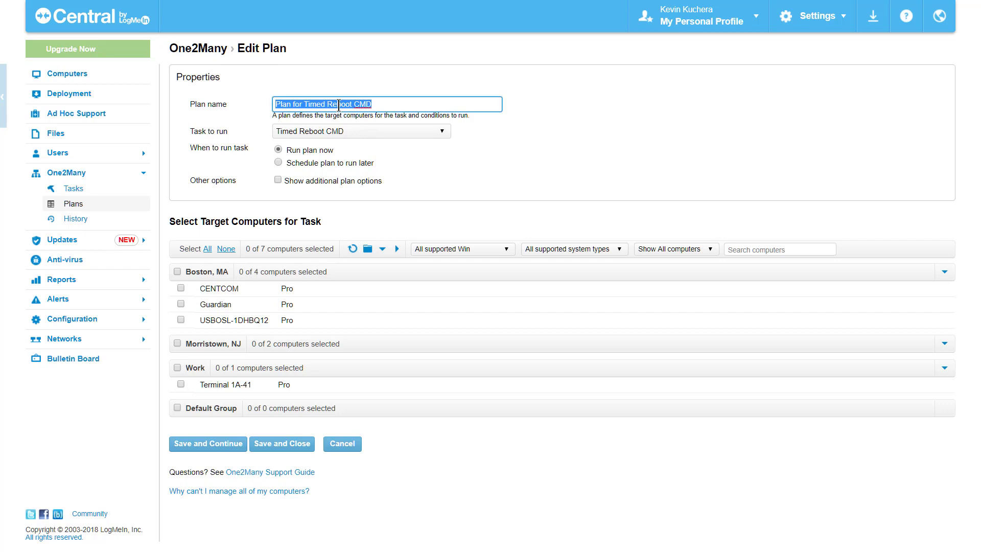
key("BackSpace")
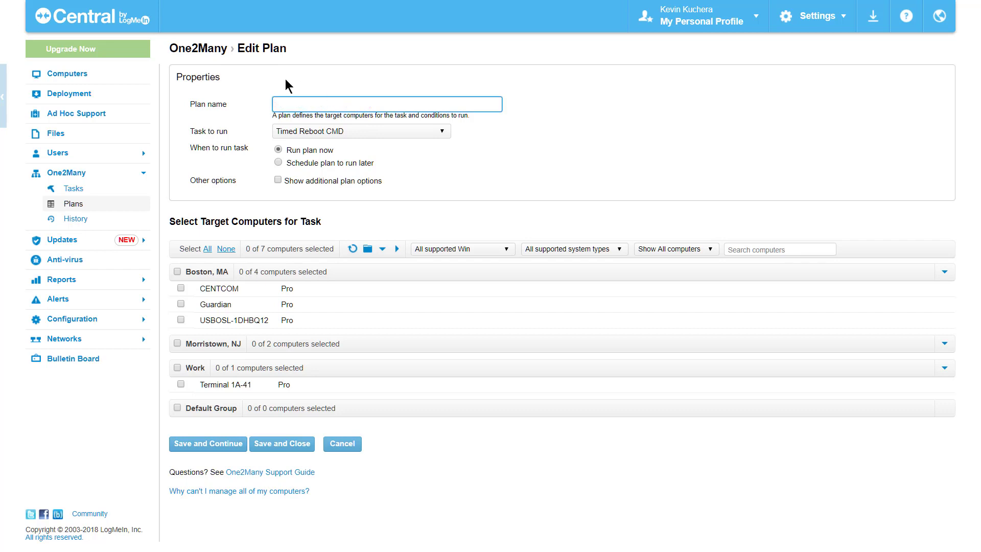
type("20 MINUTE REBOOT, CUSTOM MES")
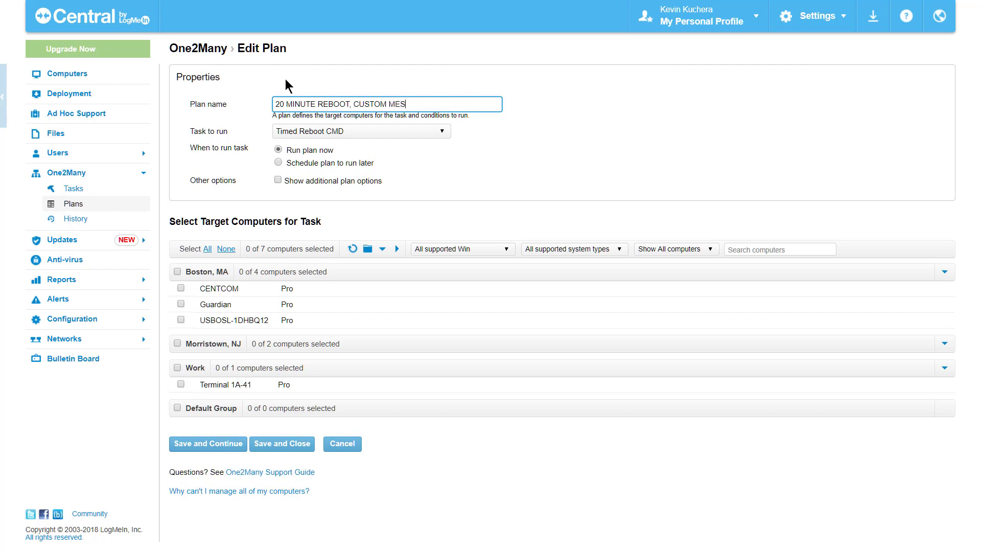
type("SAGE")
left_click(296, 132)
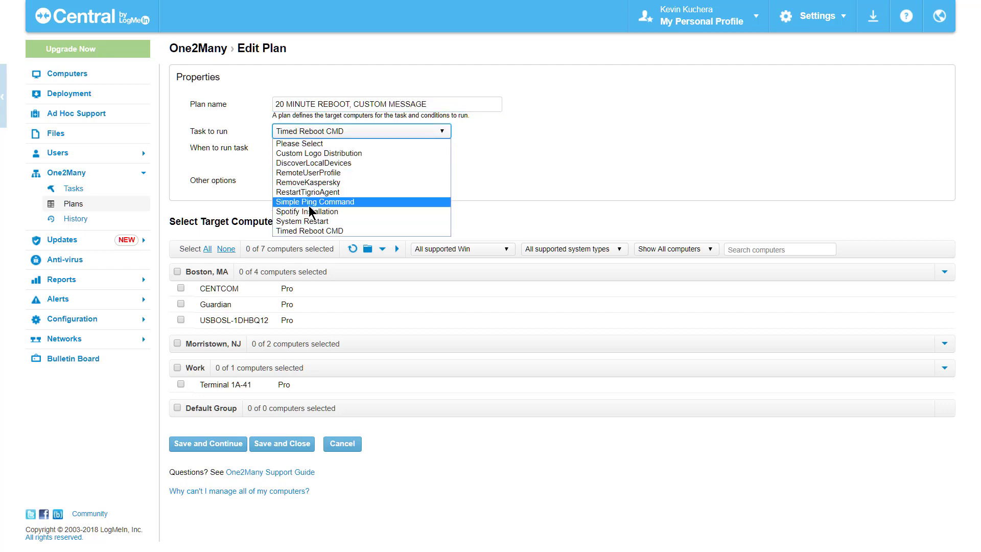
left_click(313, 231)
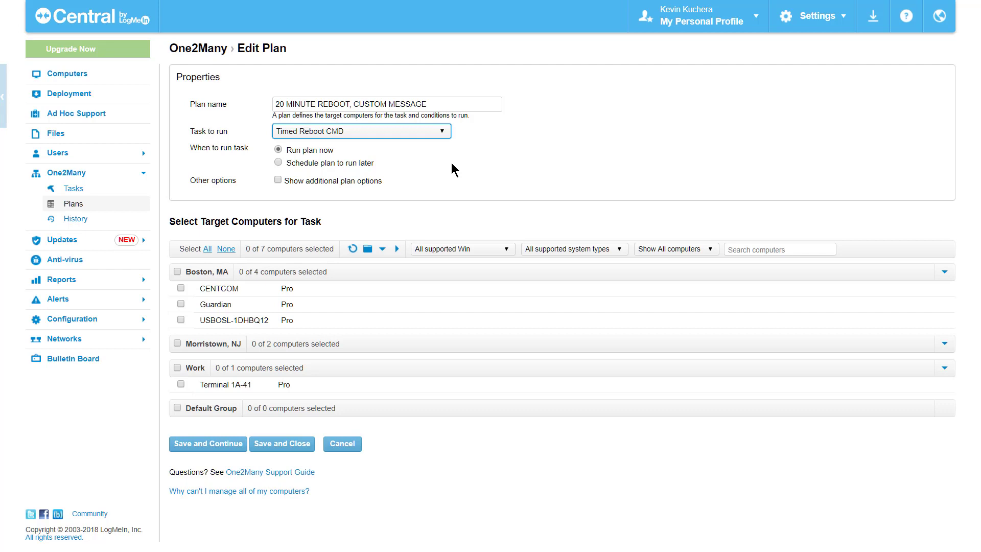
Schedule the plan to run later, recurring monthly, and show the additional plan options.
left_click(278, 162)
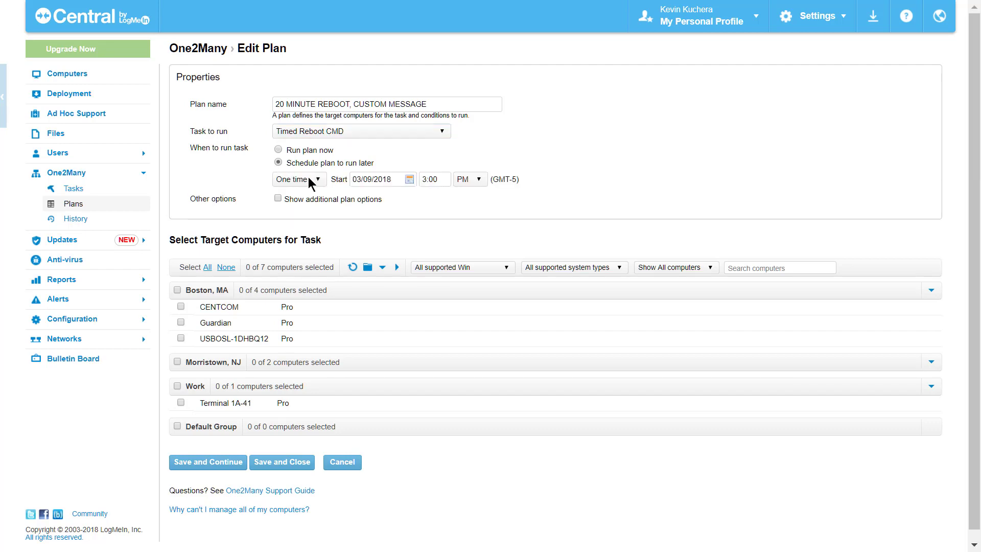
left_click(319, 182)
left_click(317, 199)
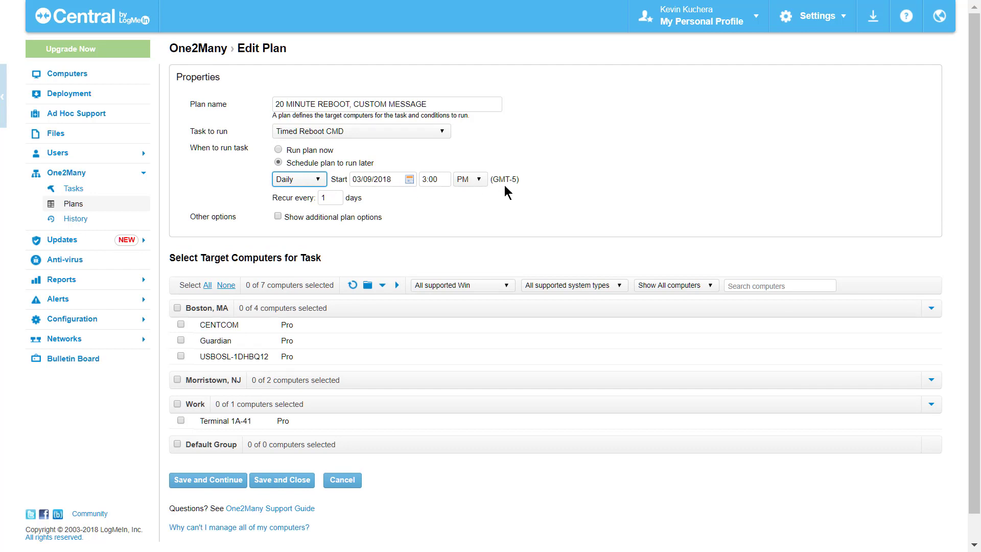
left_click(319, 179)
left_click(308, 210)
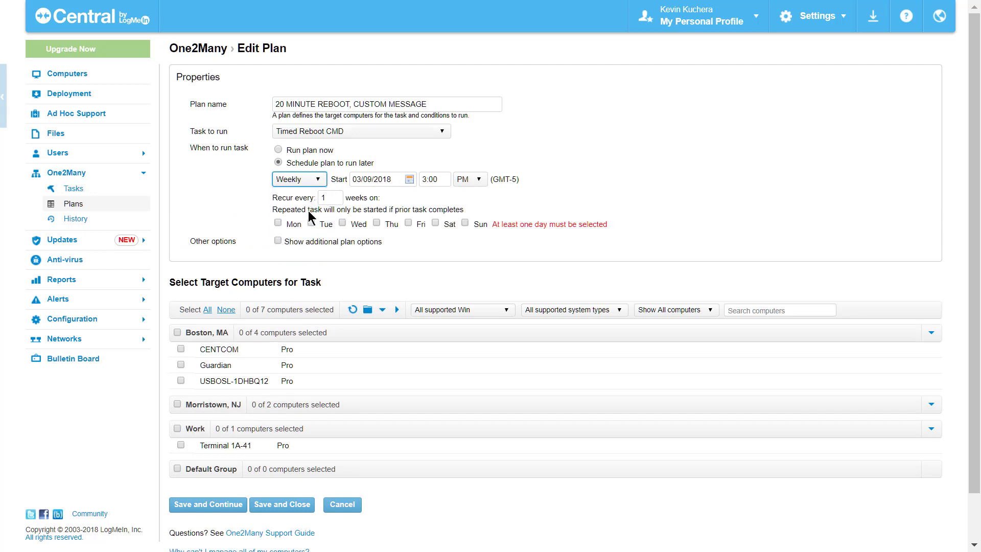
left_click(318, 180)
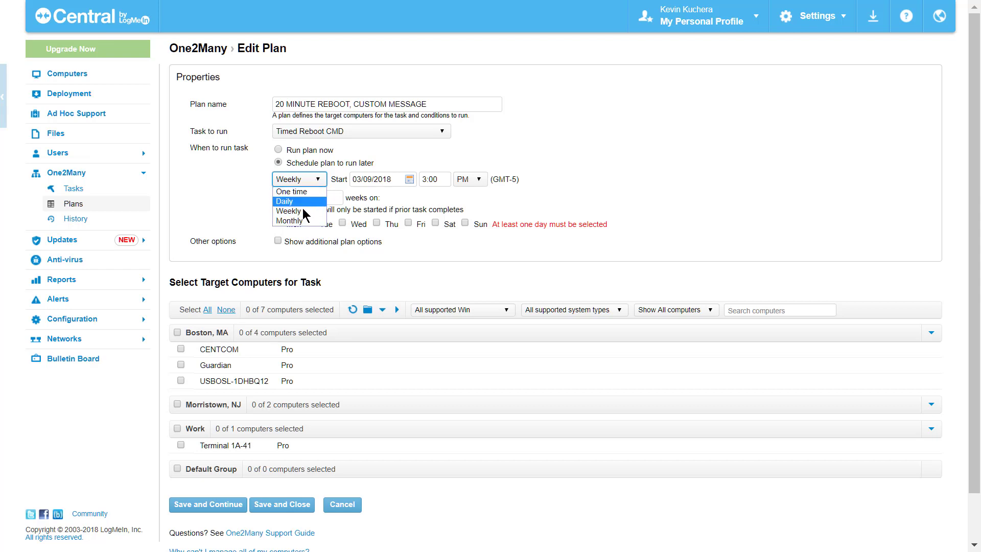
left_click(301, 223)
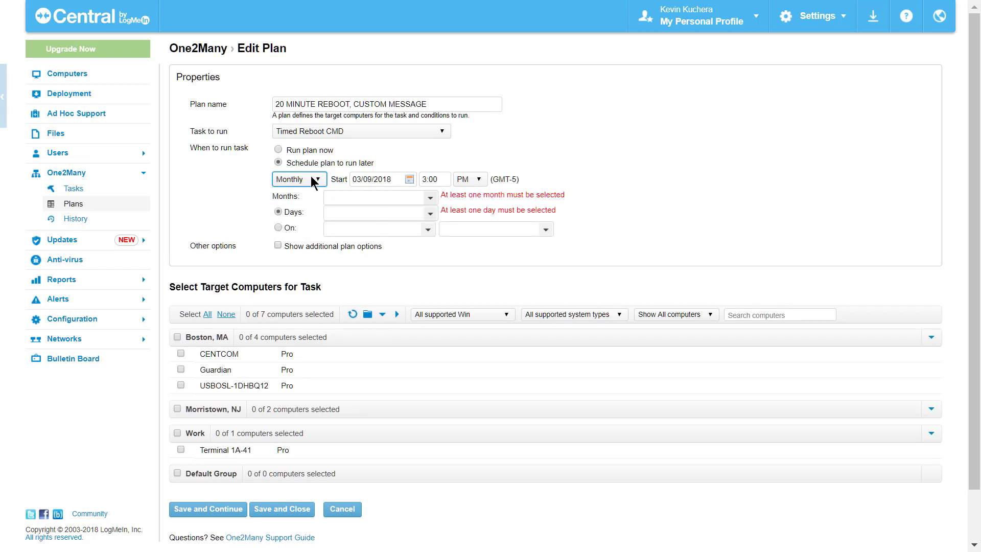
left_click(277, 246)
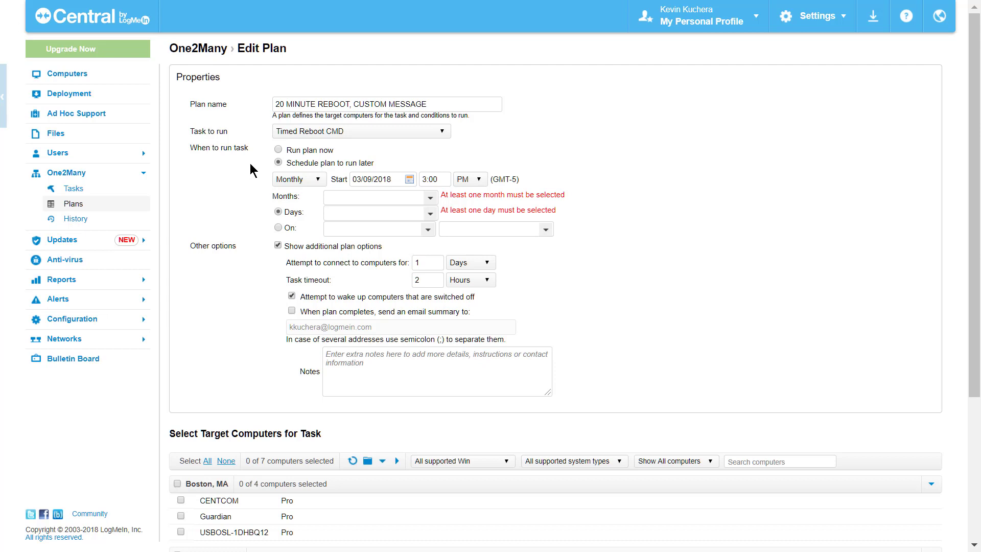
Set the plan to run now on CENTCOM and Guardian, hide extra options, and save.
left_click(278, 148)
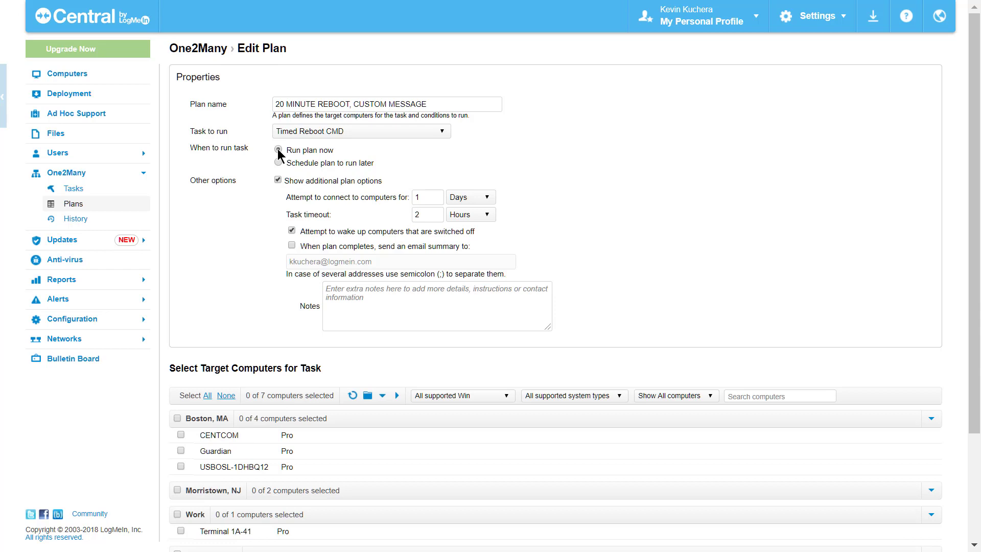
left_click(277, 180)
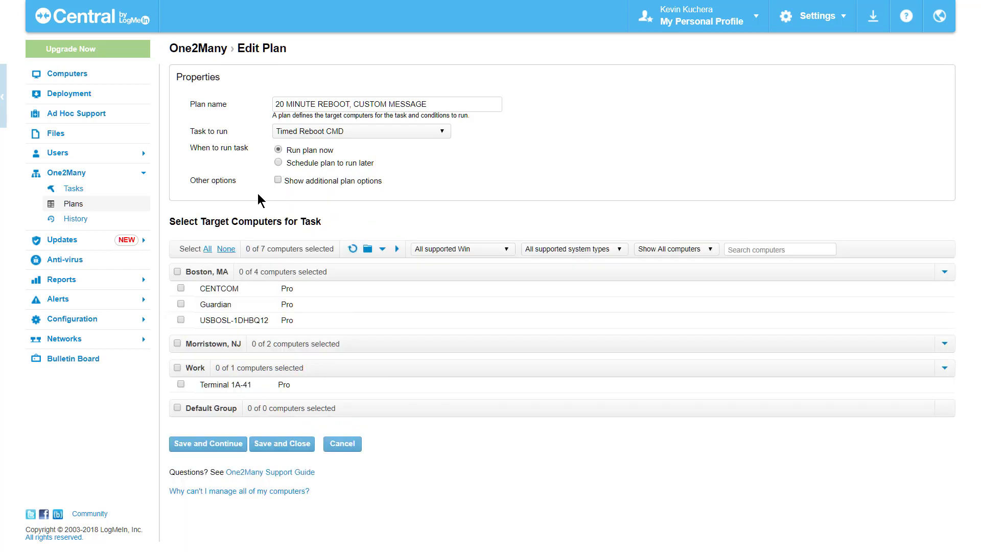
left_click(180, 288)
left_click(182, 305)
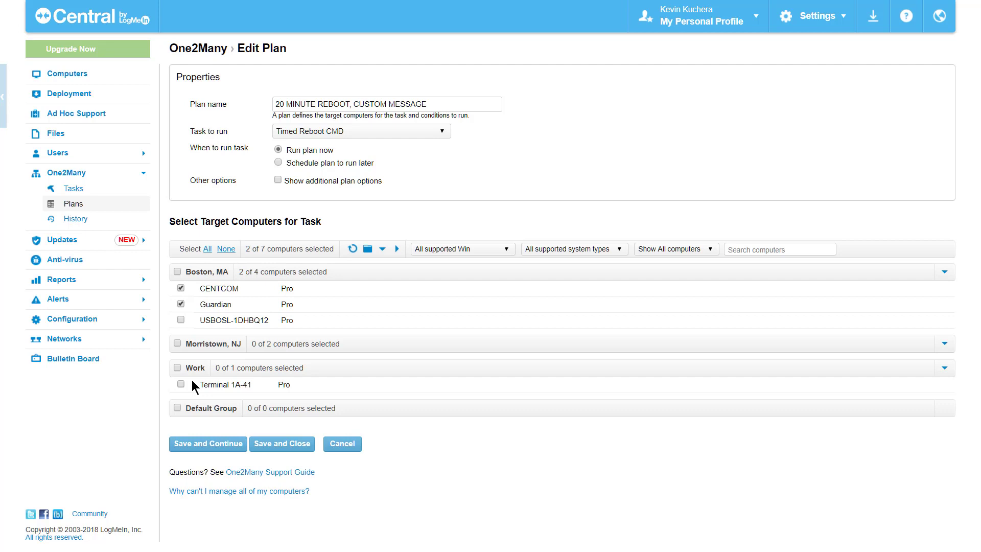
left_click(208, 443)
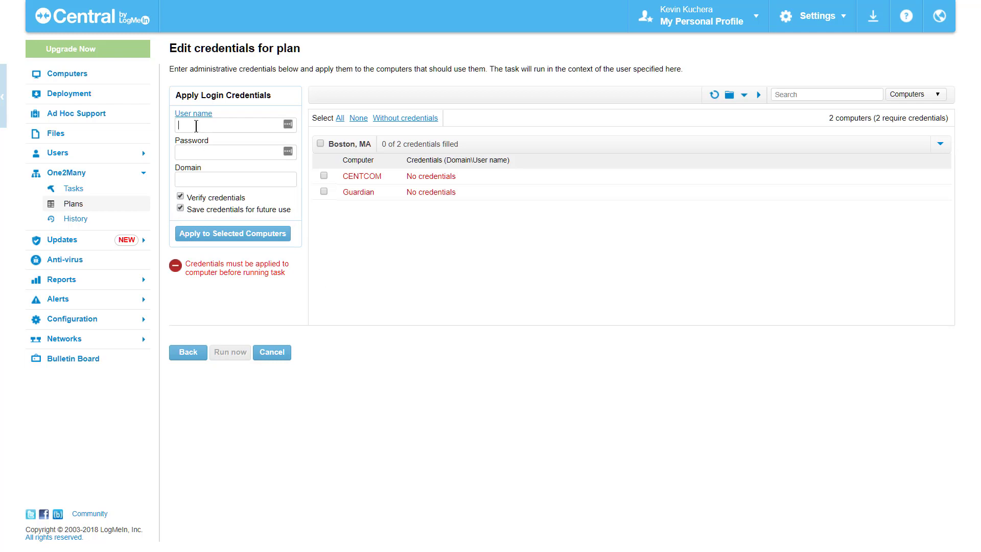
Enter the login user name and password and apply them to both Boston, MA computers.
left_click(203, 126)
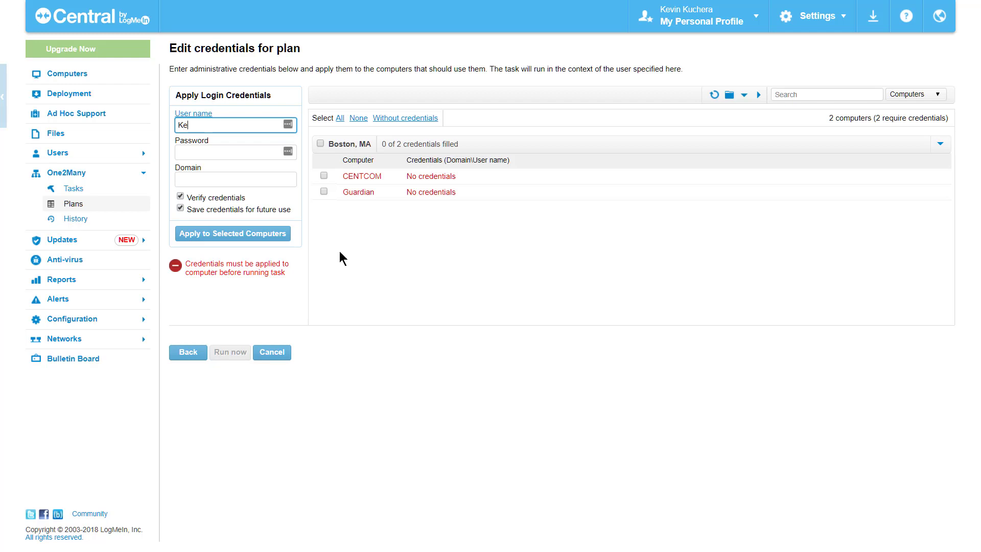
key("Tab")
type("••••••••••••")
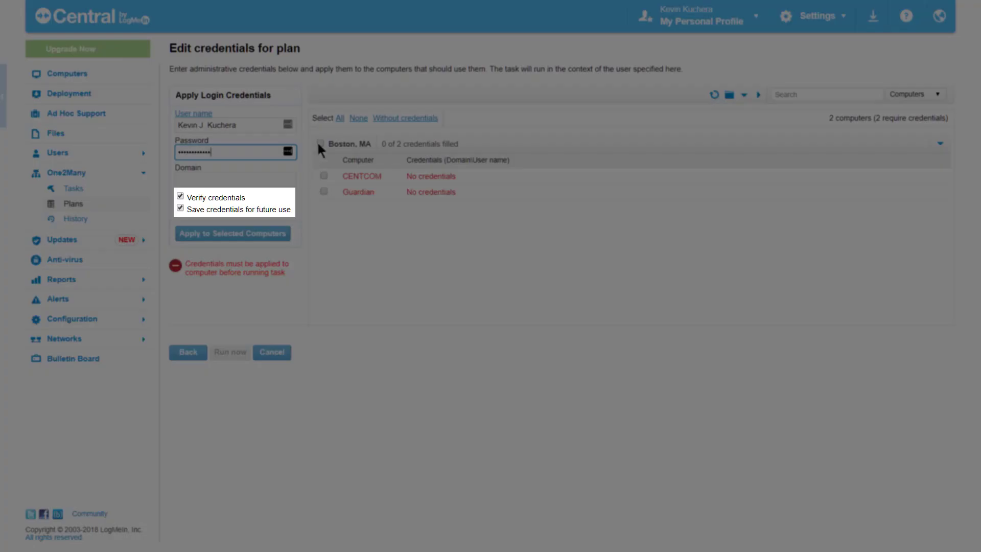
left_click(319, 144)
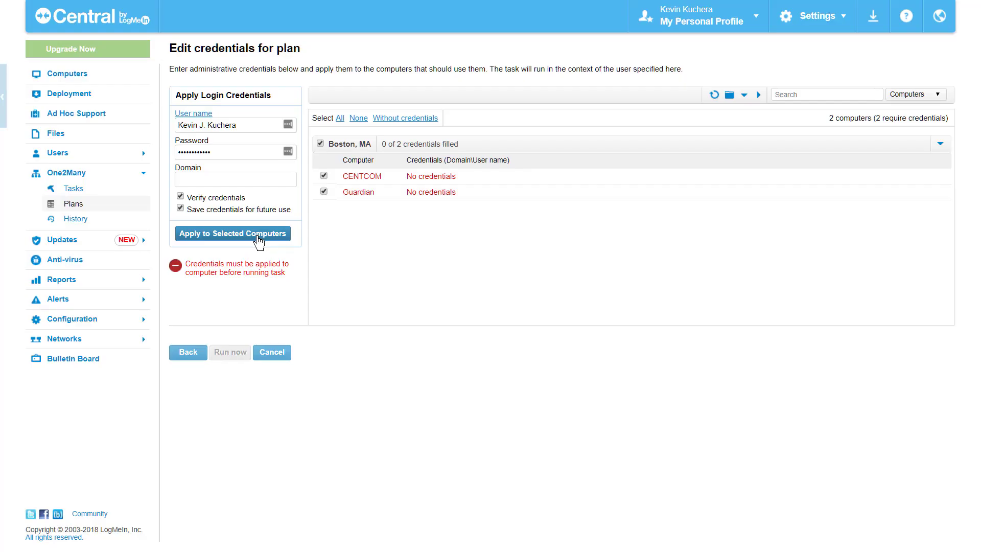
left_click(259, 237)
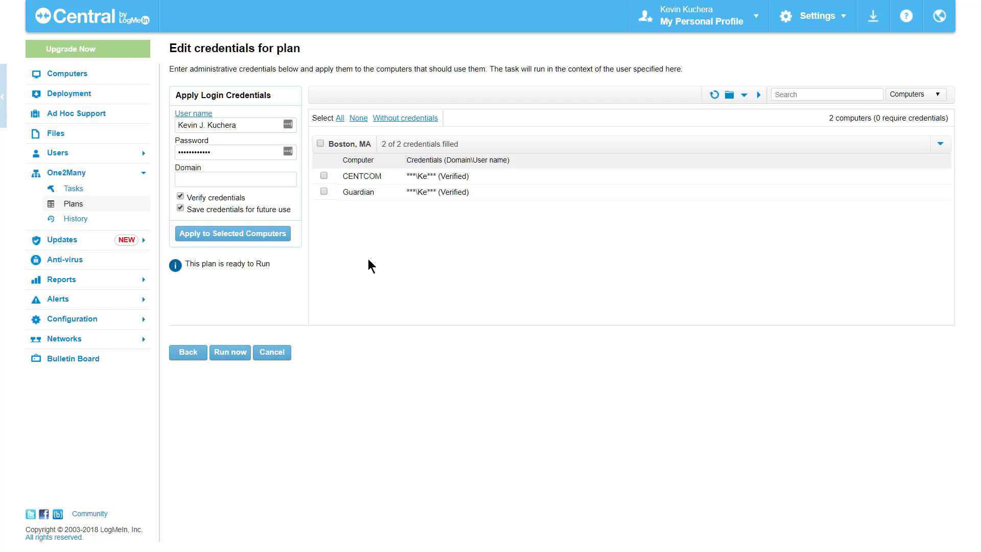
Run the 20 MINUTE REBOOT, CUSTOM MESSAGE plan immediately on both computers.
left_click(232, 352)
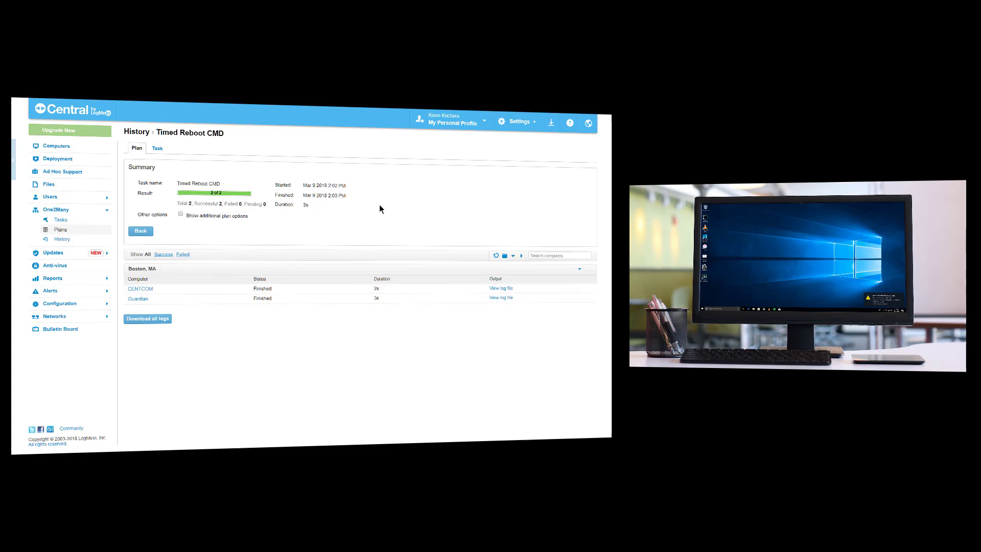
Review CENTCOM's reboot log, then open the successful run's details from One2Many History.
left_click(181, 215)
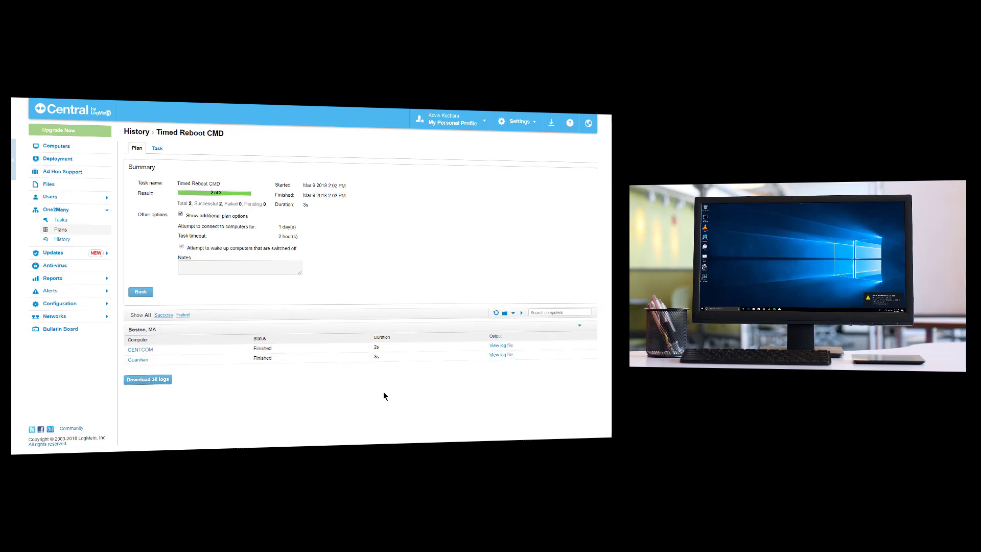
left_click(503, 346)
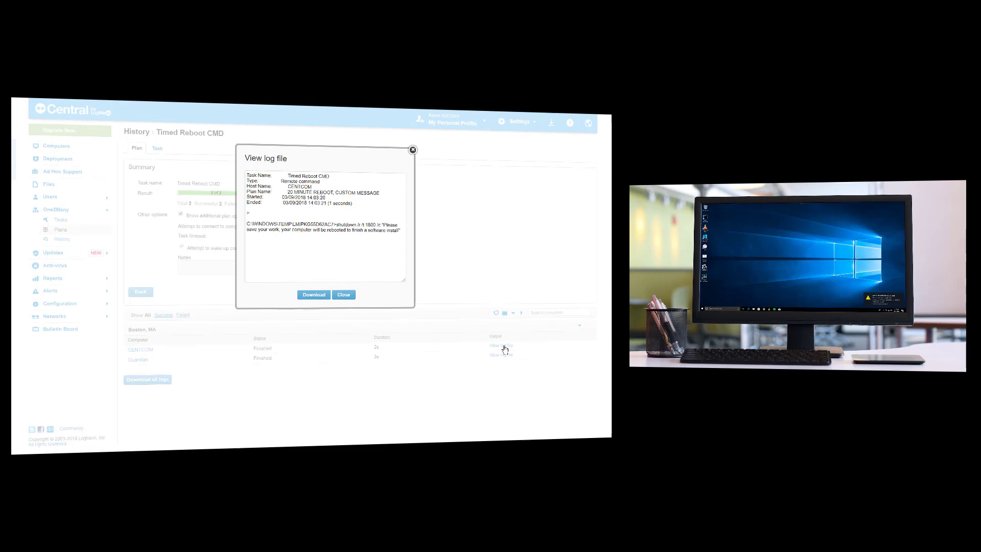
left_click(342, 296)
left_click(62, 240)
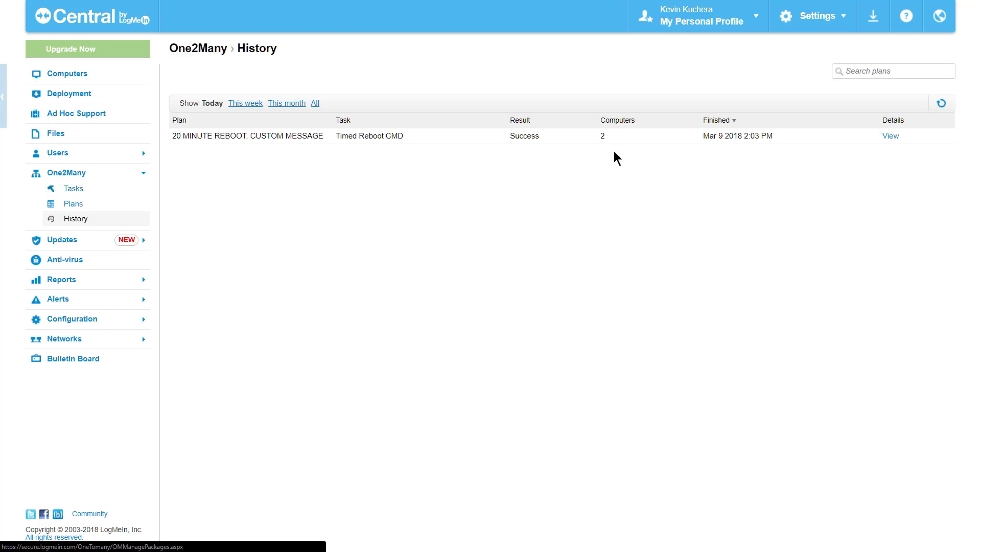
left_click(888, 136)
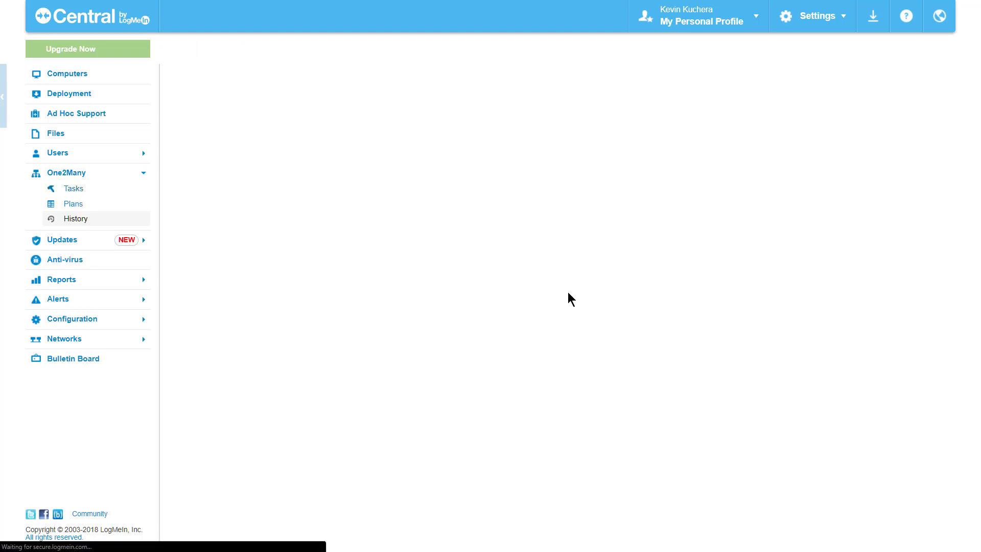